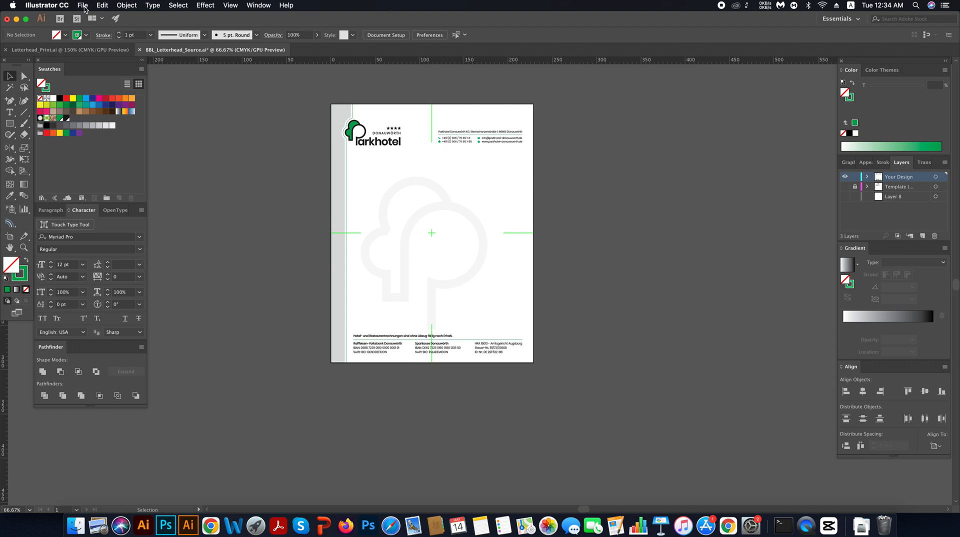
# Start exporting the letterhead as a PNG and create a destination folder named ABC on the Desktop.
pyautogui.click(82, 5)
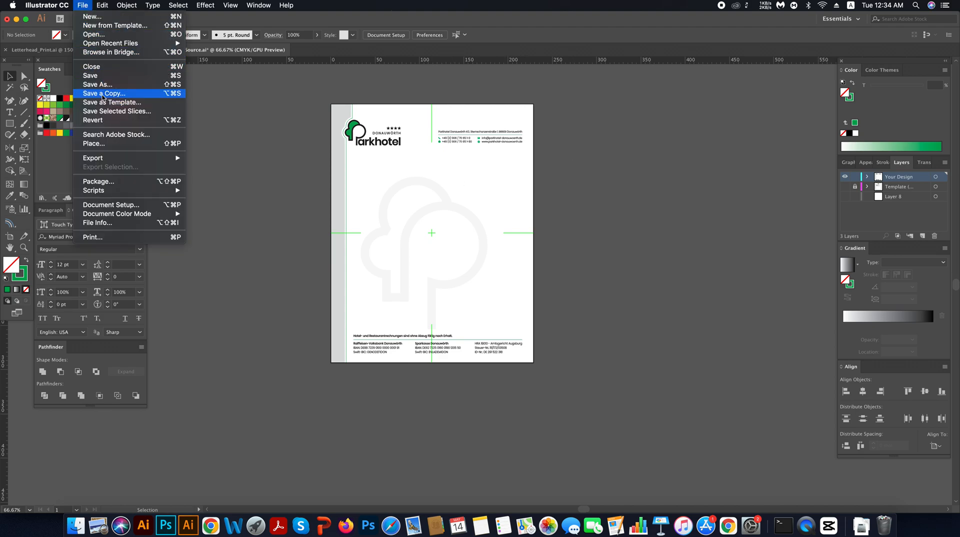
pyautogui.moveTo(138, 157)
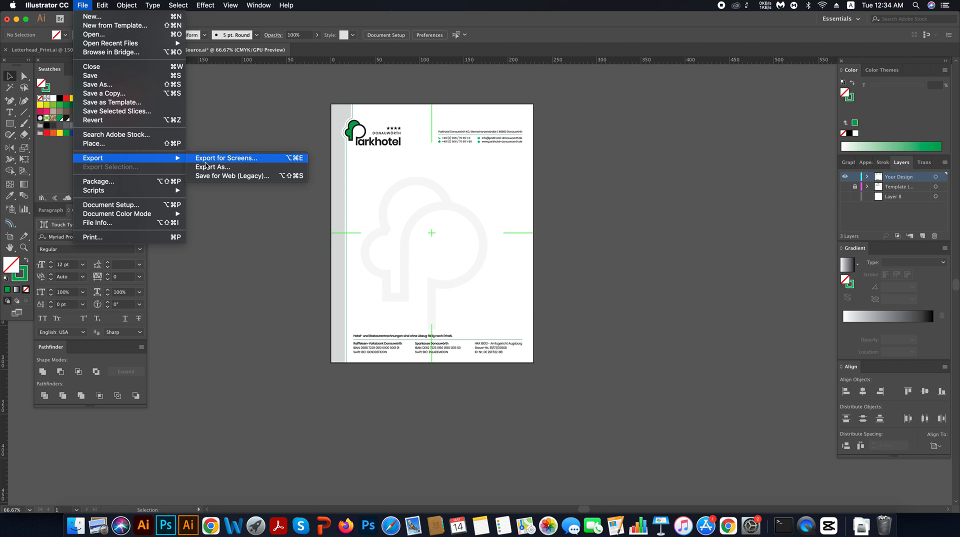
pyautogui.click(244, 168)
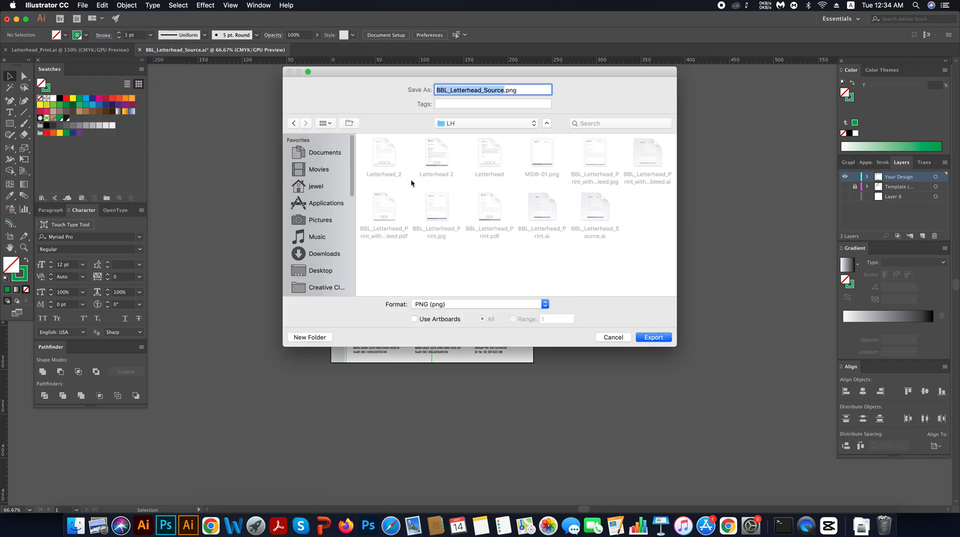
pyautogui.click(322, 337)
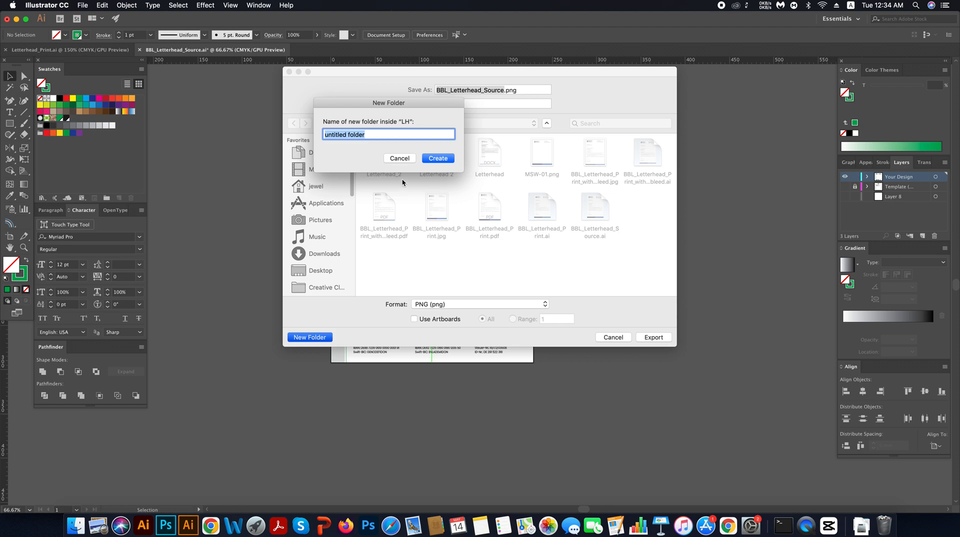
pyautogui.click(399, 159)
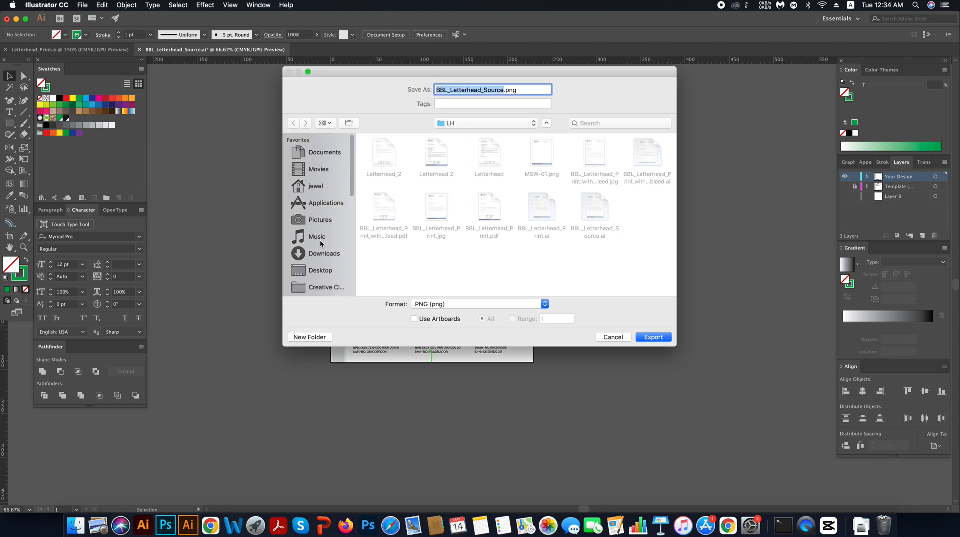
pyautogui.click(320, 270)
pyautogui.click(320, 336)
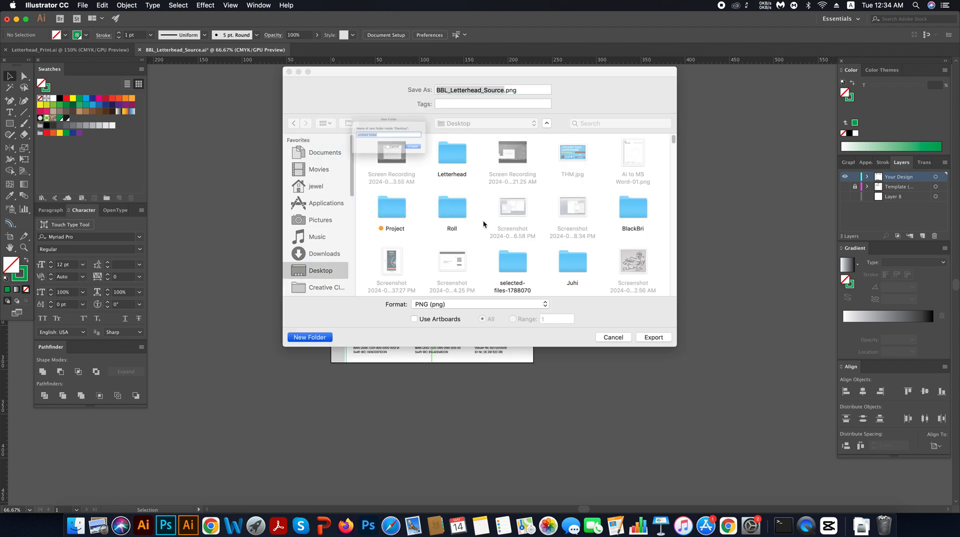
pyautogui.write('ABC')
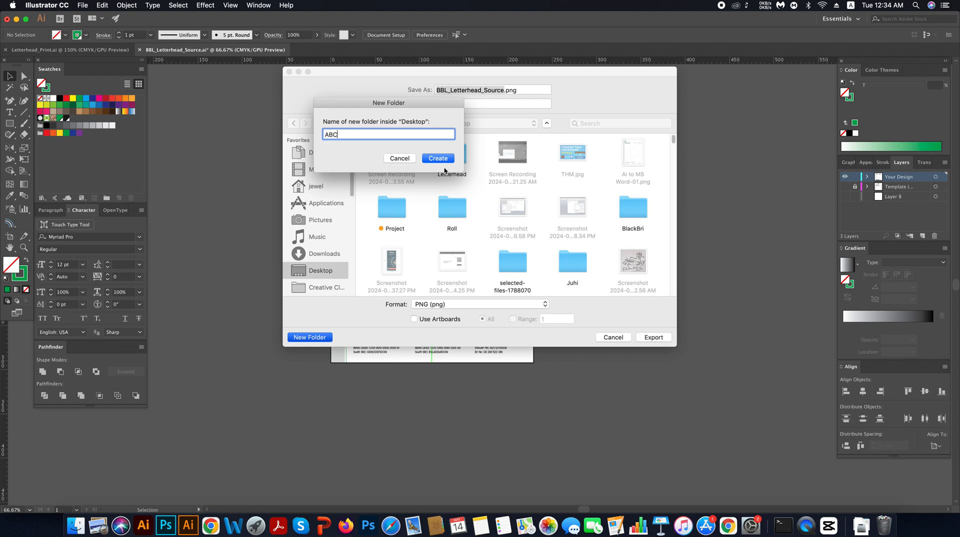
pyautogui.click(439, 158)
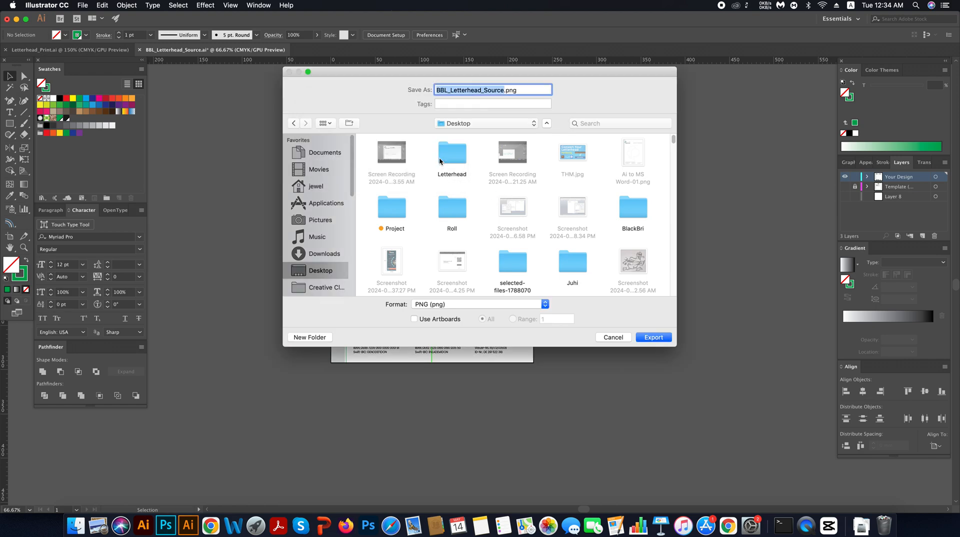
# Export the PNG as "Ai to MSW" using artboards, at High (300 ppi) resolution.
pyautogui.write('Ai to ')
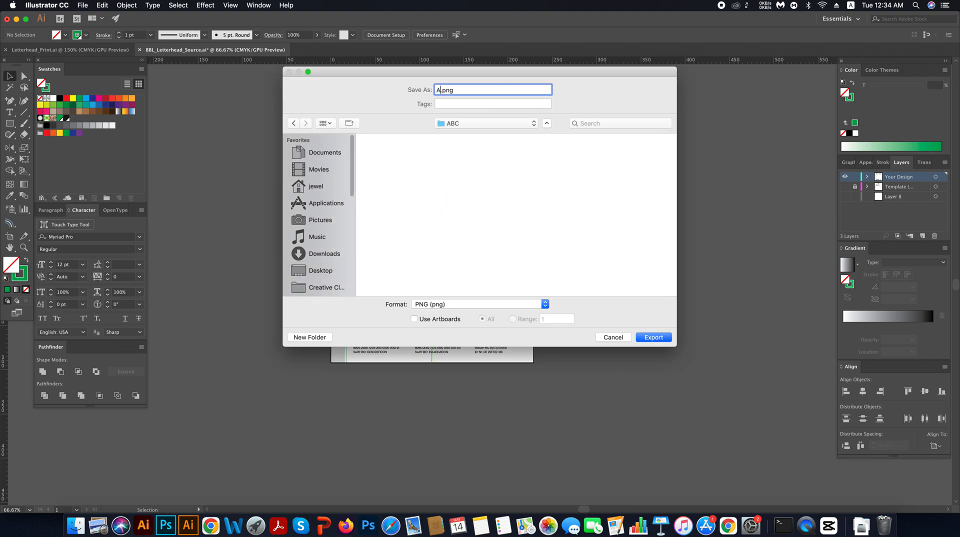
pyautogui.write('MSW')
pyautogui.click(419, 318)
pyautogui.click(650, 338)
pyautogui.click(487, 249)
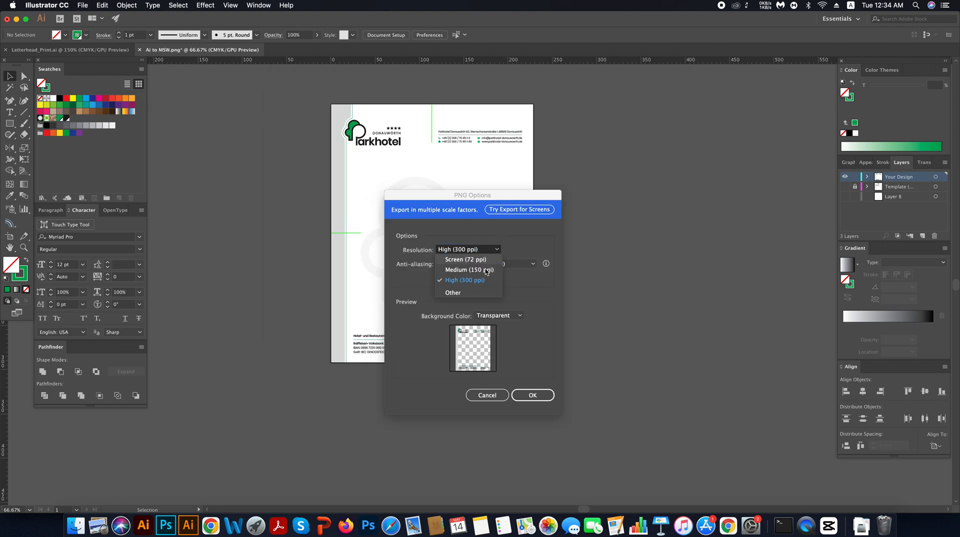
pyautogui.click(471, 283)
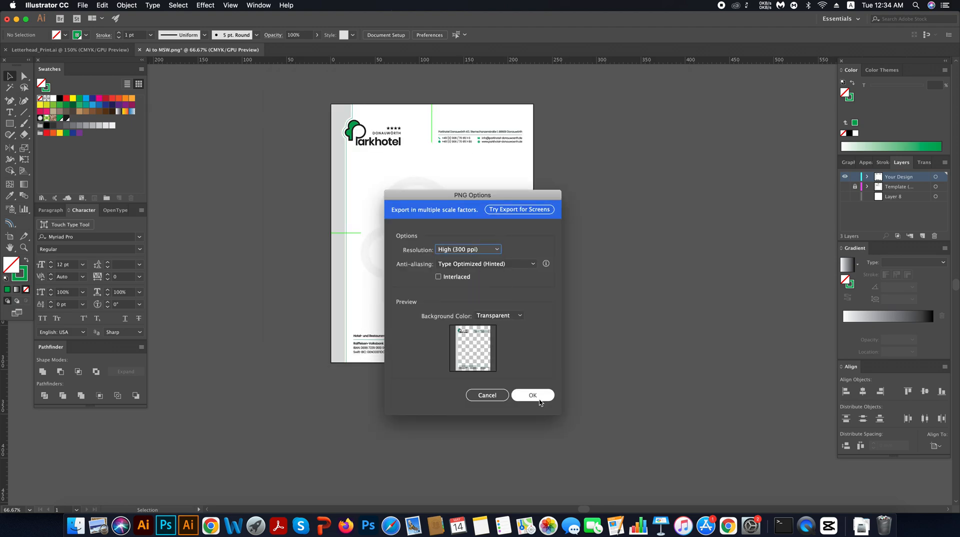
pyautogui.press('Return')
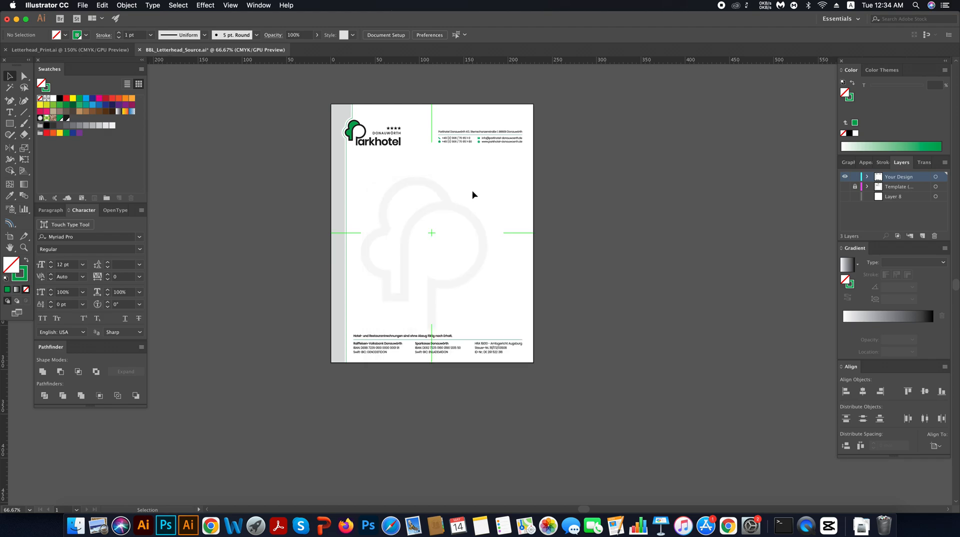
# Switch to Word and create a new blank document.
pyautogui.click(231, 524)
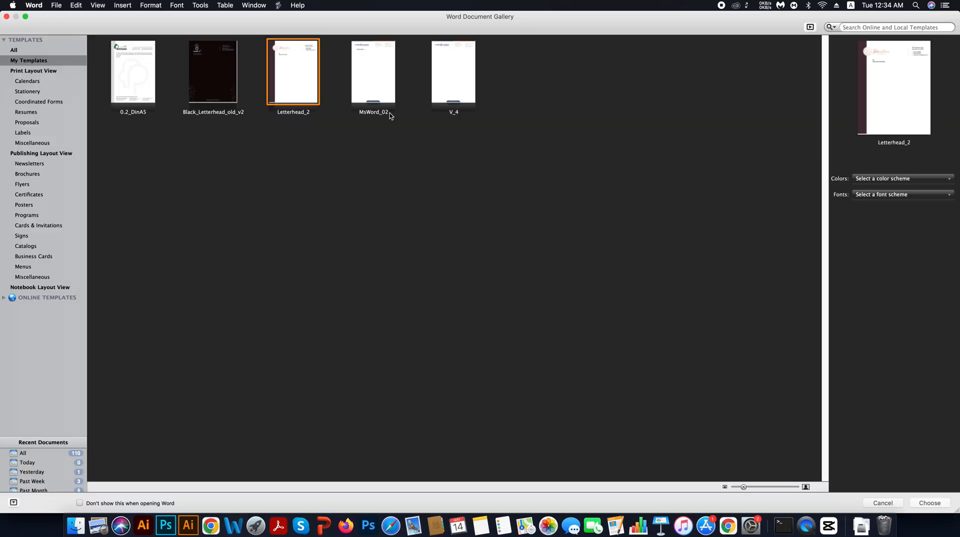
pyautogui.click(58, 6)
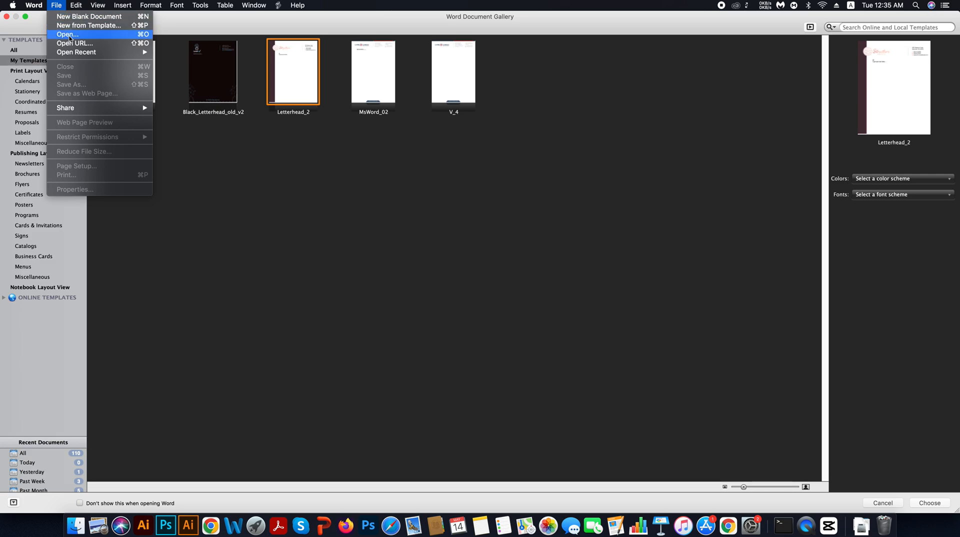
pyautogui.click(75, 20)
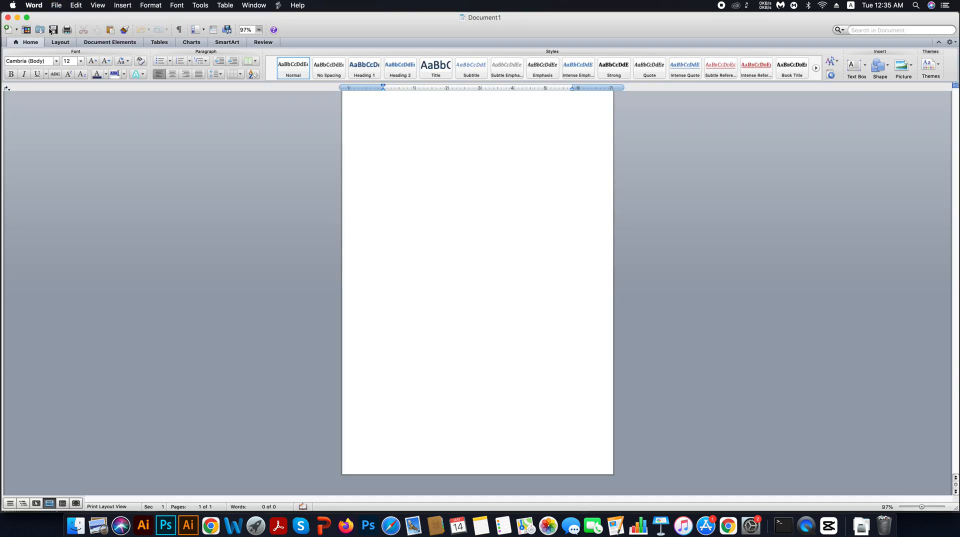
# Open the custom paper size settings in the blank document's page setup.
pyautogui.click(56, 5)
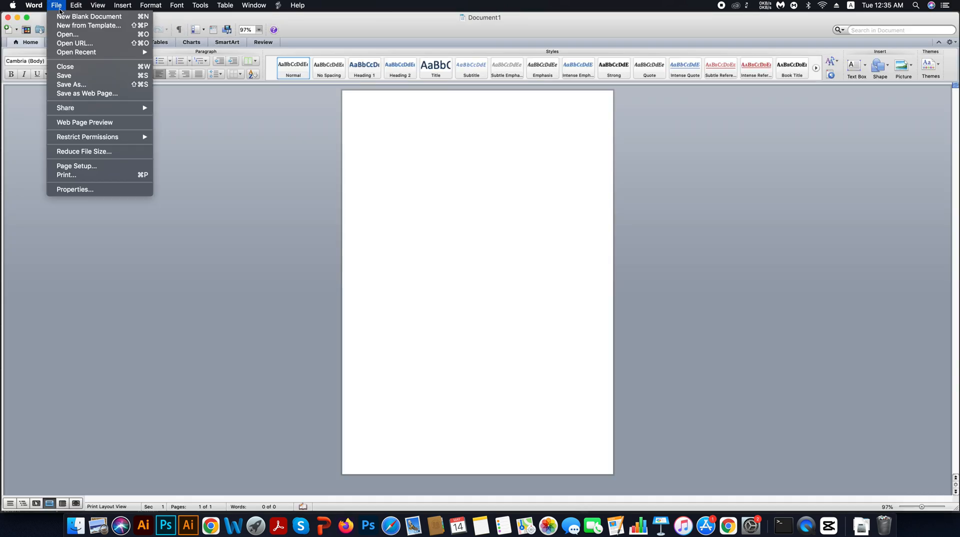
pyautogui.click(90, 165)
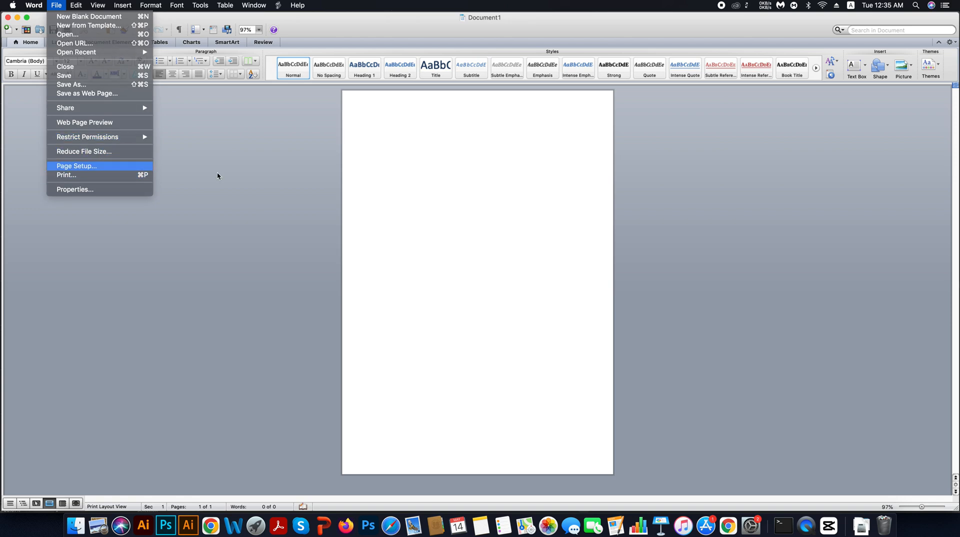
pyautogui.click(510, 166)
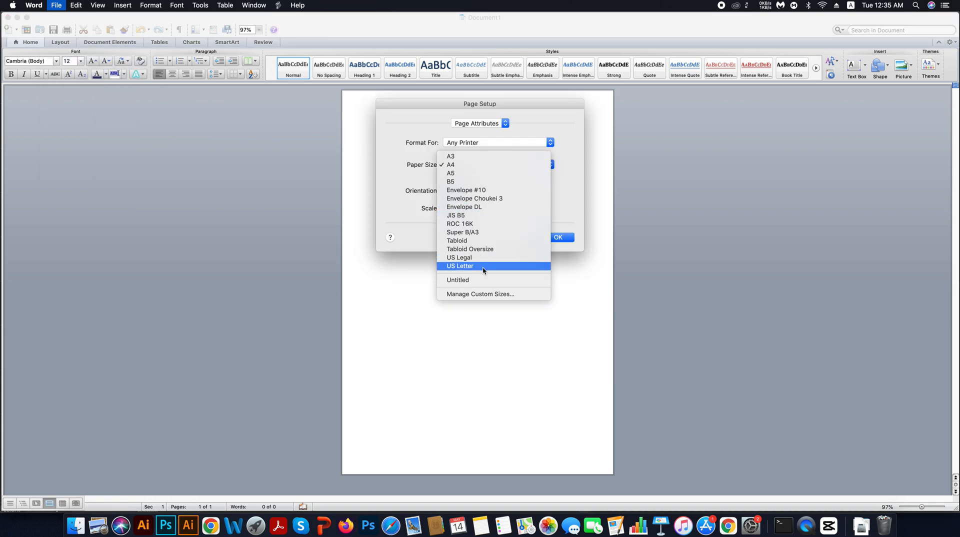
pyautogui.click(498, 294)
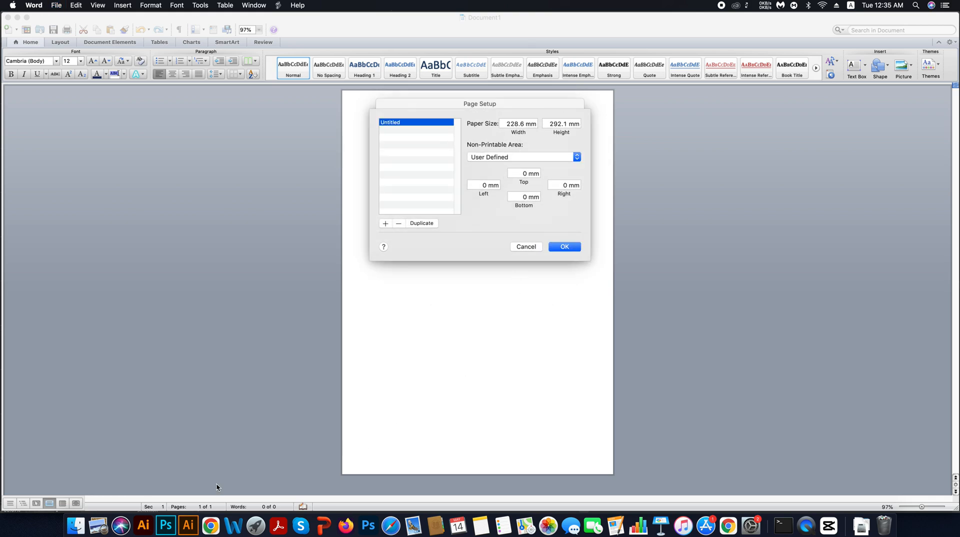
# Switch to Illustrator and check the letterhead artboard's dimensions with the rulers in millimetres.
pyautogui.click(188, 524)
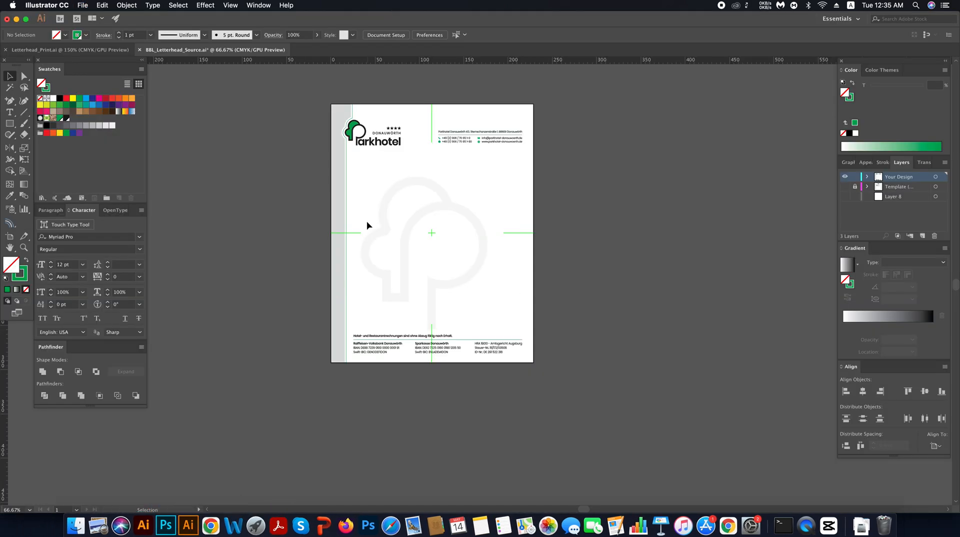
pyautogui.rightClick(396, 61)
pyautogui.click(410, 100)
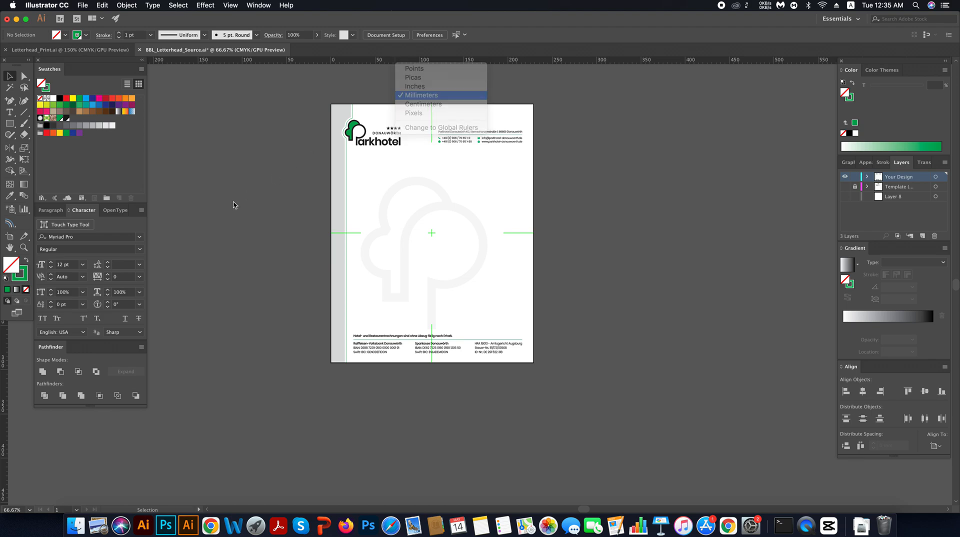
pyautogui.click(9, 236)
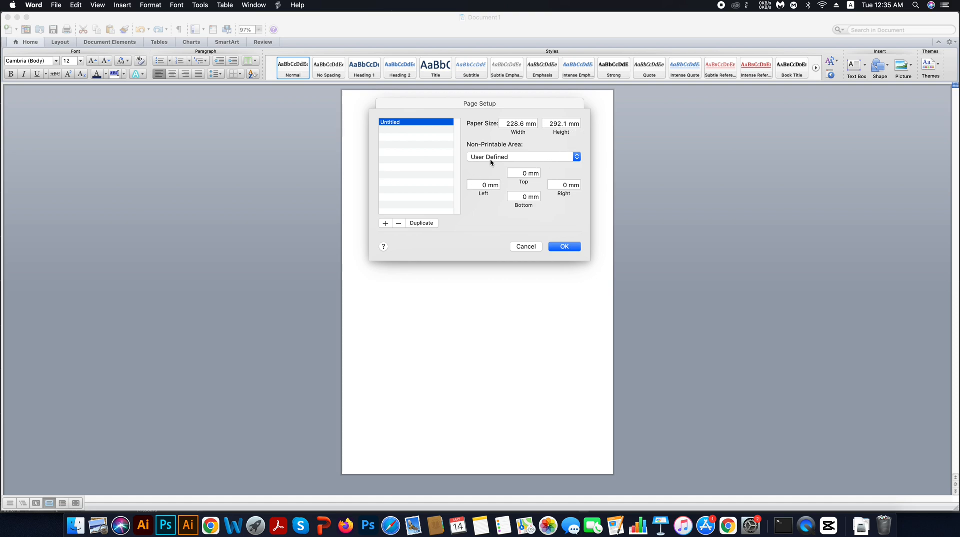
# Apply the custom 228.6 by 292.1 mm paper size to the Word document and open its header and footer for editing.
pyautogui.click(565, 247)
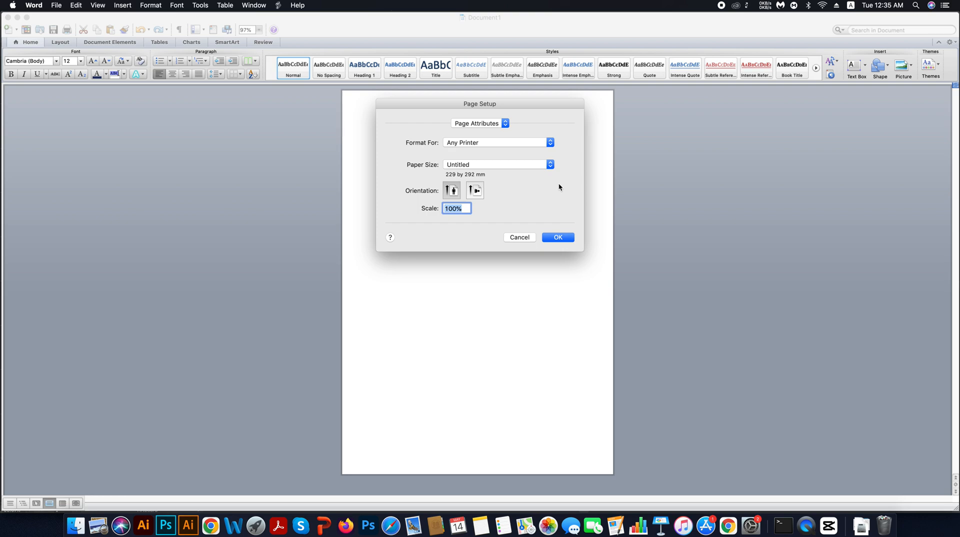
pyautogui.click(568, 242)
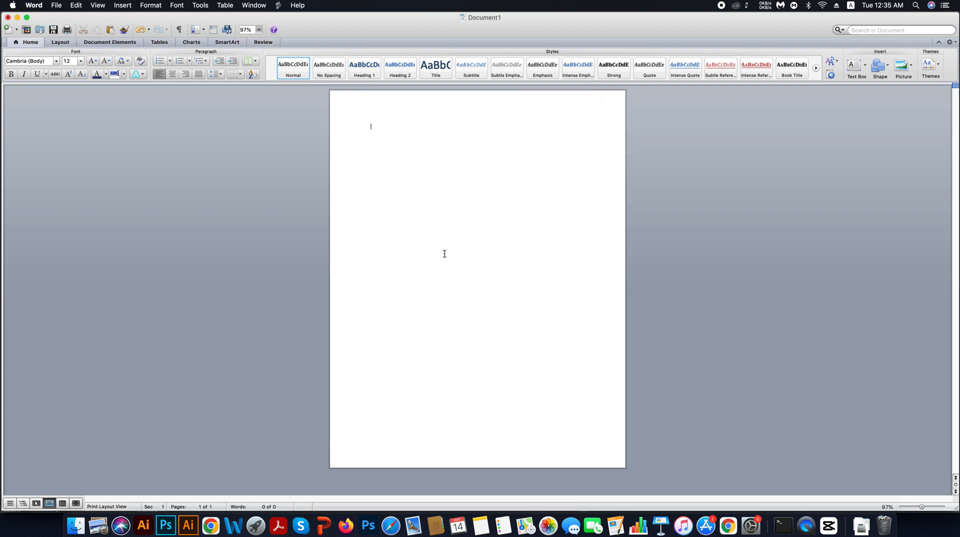
pyautogui.click(98, 6)
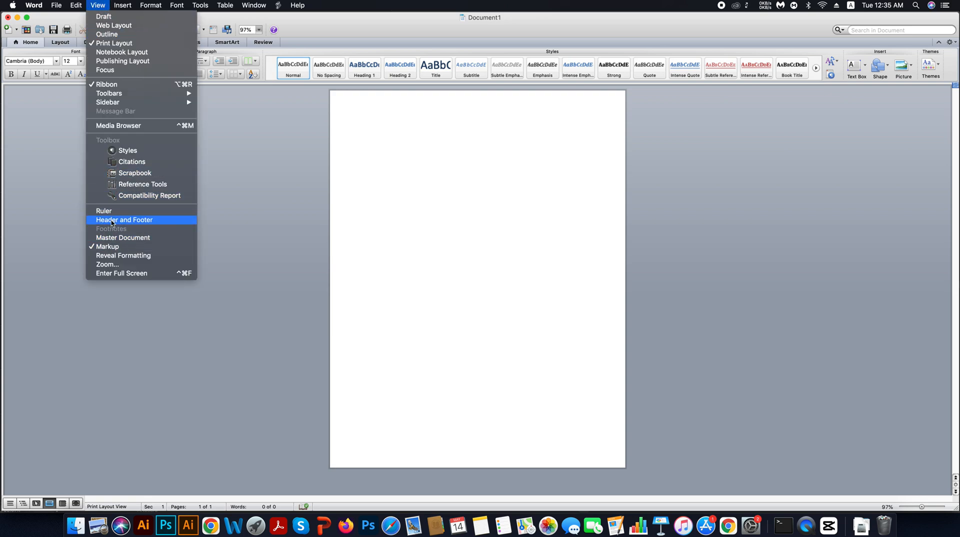
pyautogui.click(192, 220)
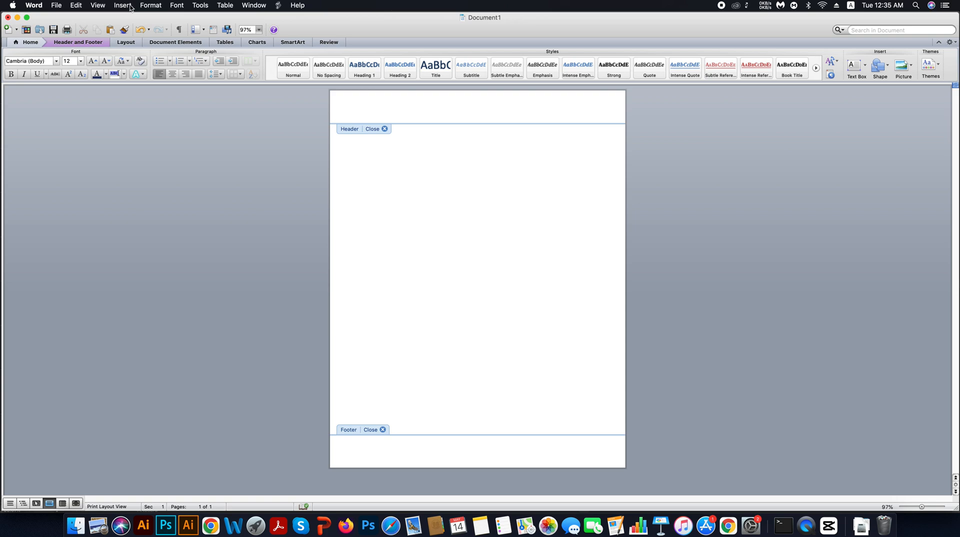
# Insert the picture "Ai to MSW-01.png" from the ABC folder into the document header.
pyautogui.click(125, 6)
pyautogui.moveTo(148, 161)
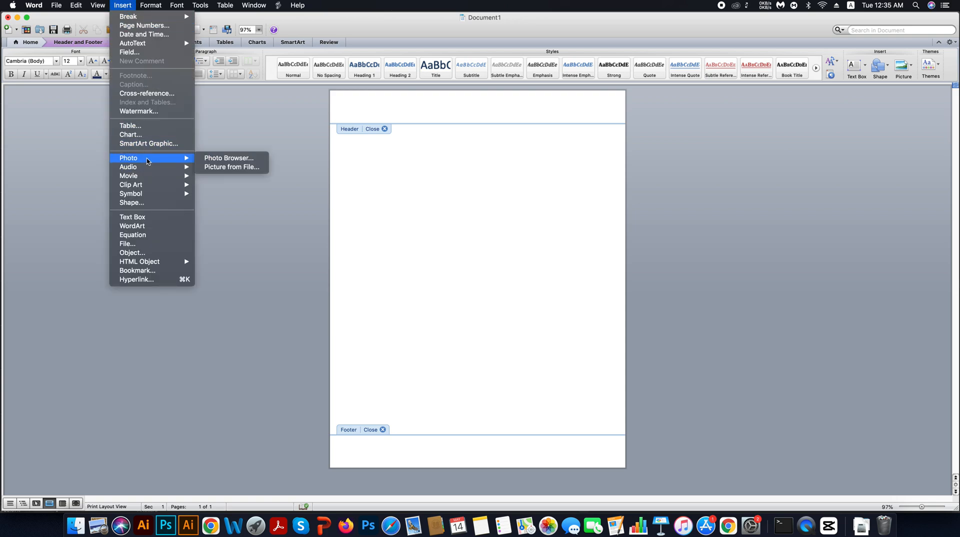
pyautogui.click(244, 168)
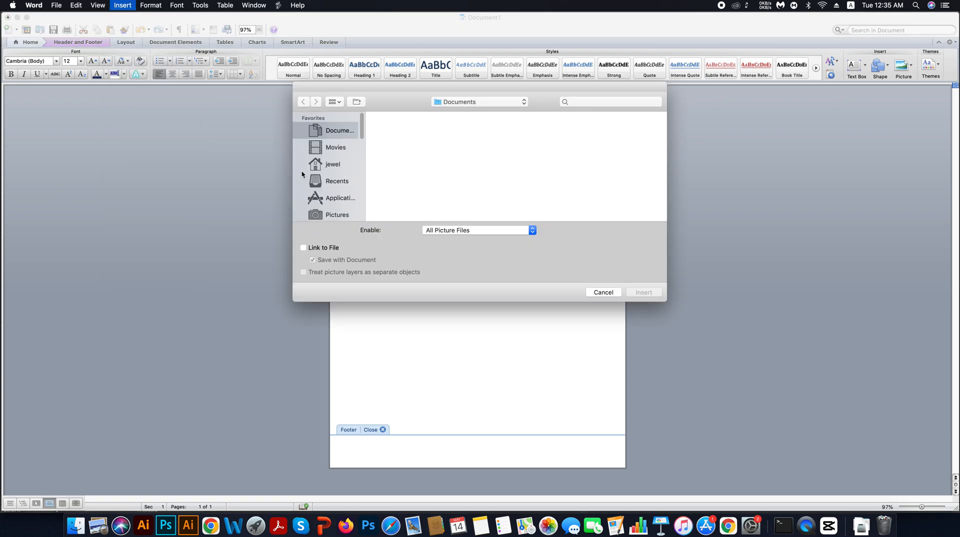
pyautogui.click(442, 102)
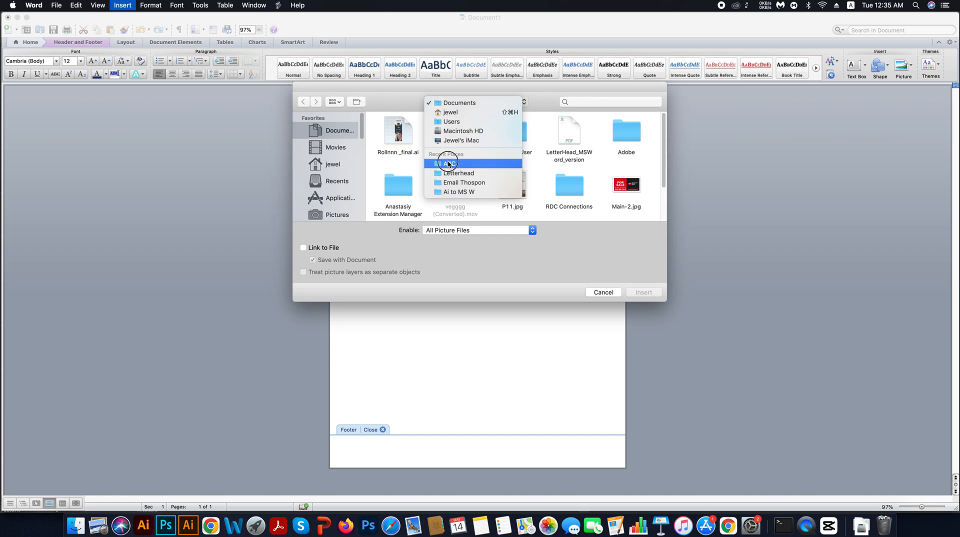
pyautogui.click(453, 159)
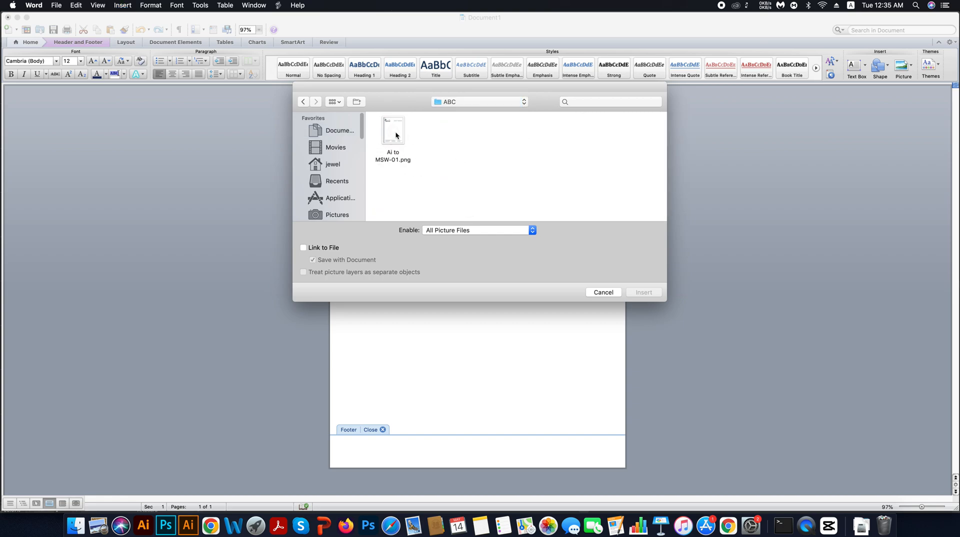
pyautogui.click(395, 134)
pyautogui.click(631, 294)
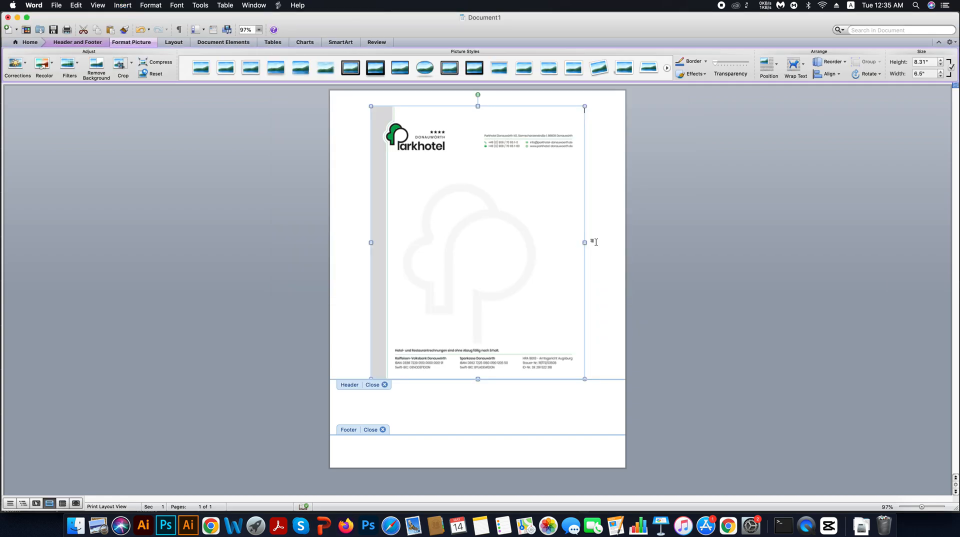
# Set the header picture's text wrapping style to Behind text in the advanced layout options.
pyautogui.click(768, 65)
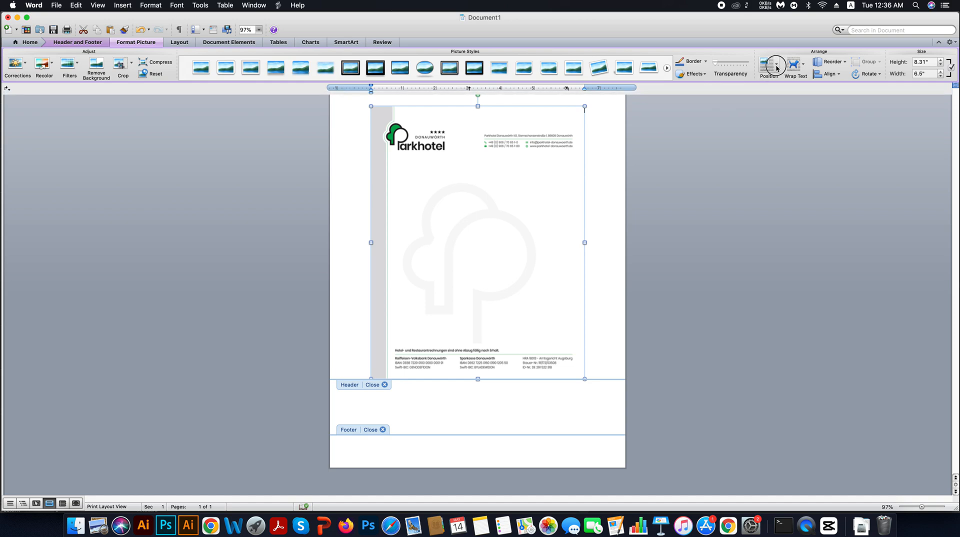
pyautogui.click(760, 223)
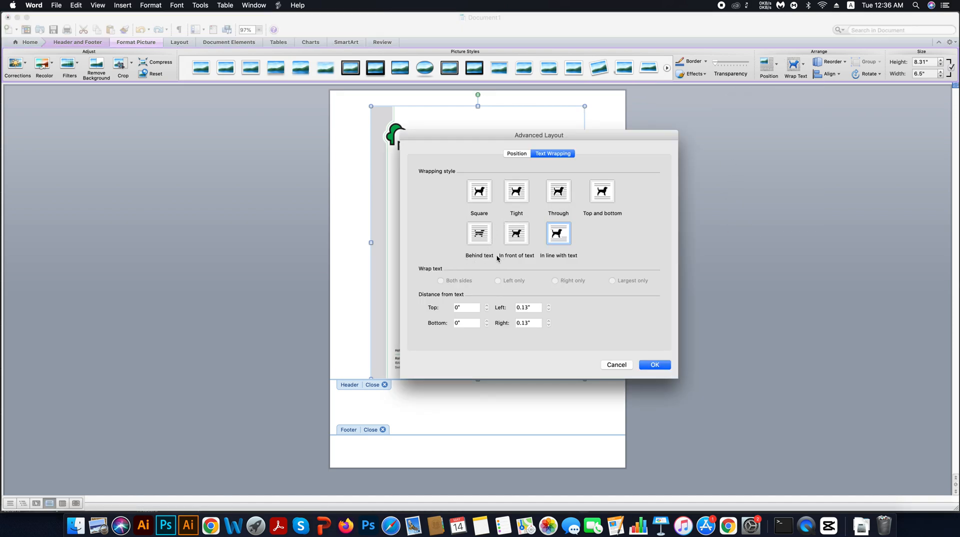
pyautogui.click(489, 239)
# Position the header picture at absolute 0" horizontally and 0" vertically, both relative to the page.
pyautogui.click(517, 153)
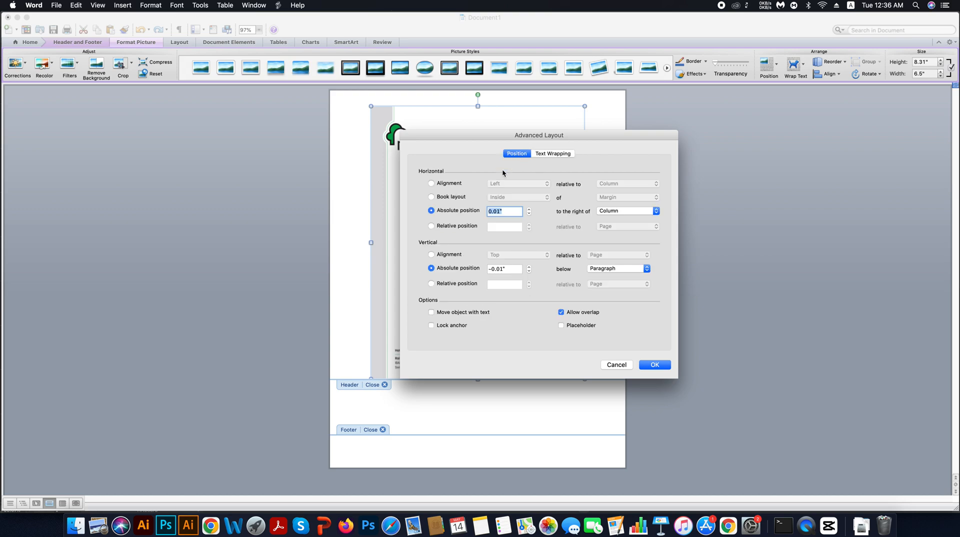
pyautogui.click(624, 214)
pyautogui.click(641, 204)
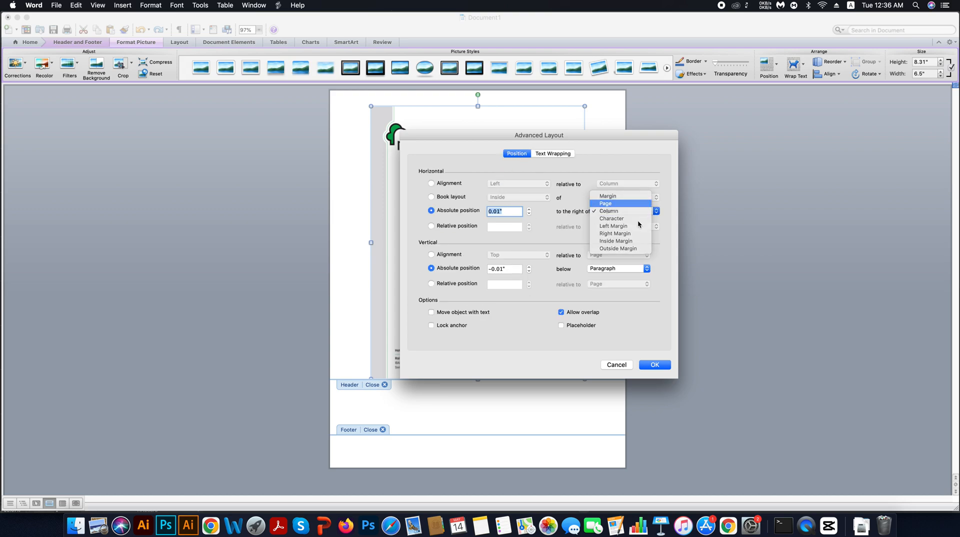
pyautogui.click(615, 269)
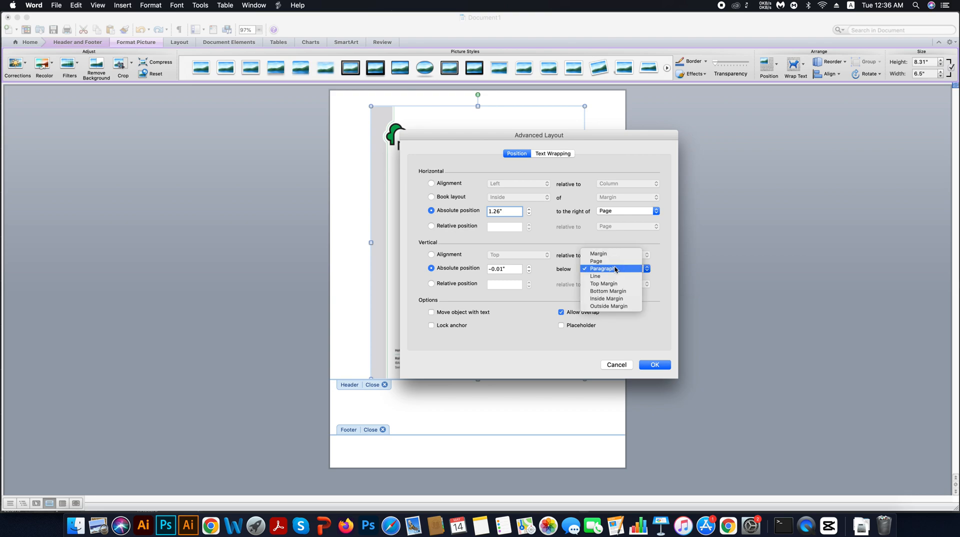
pyautogui.click(609, 260)
pyautogui.doubleClick(499, 211)
pyautogui.doubleClick(496, 269)
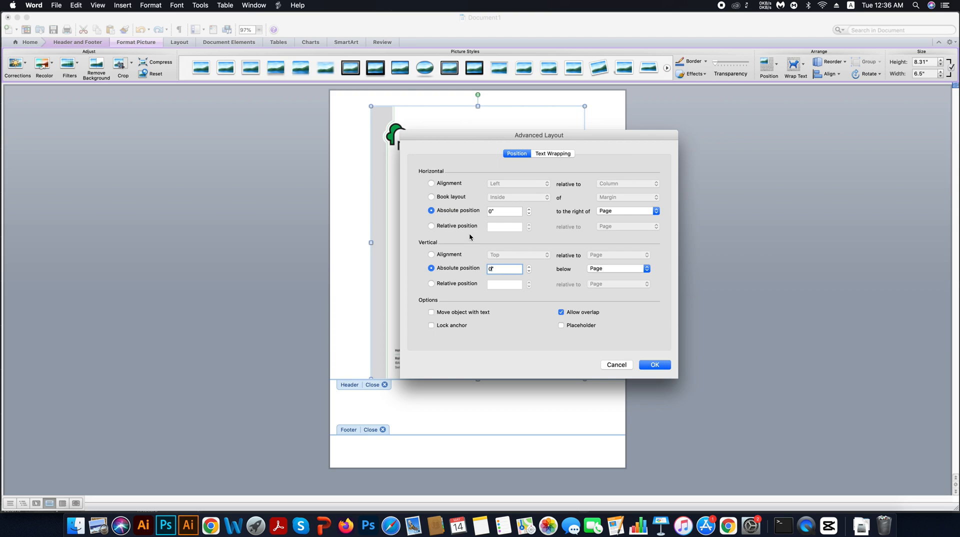
pyautogui.click(650, 364)
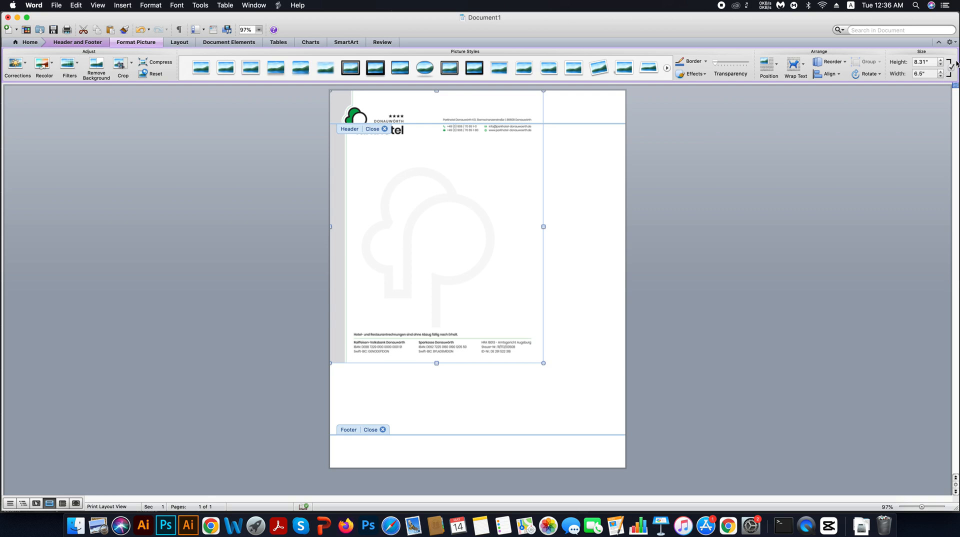
# Switch to Illustrator, show the template layer and read the letterhead's bleed area size in inches.
pyautogui.click(188, 525)
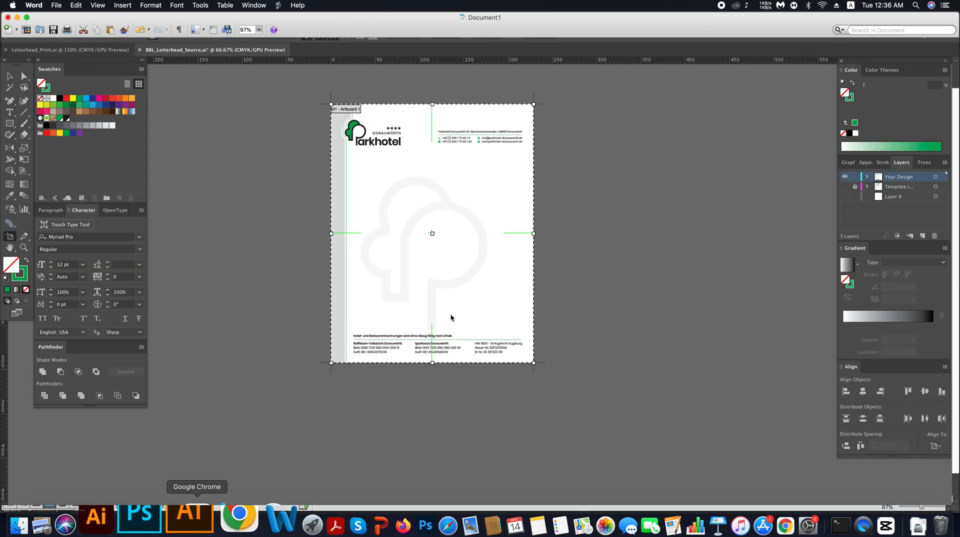
pyautogui.click(844, 187)
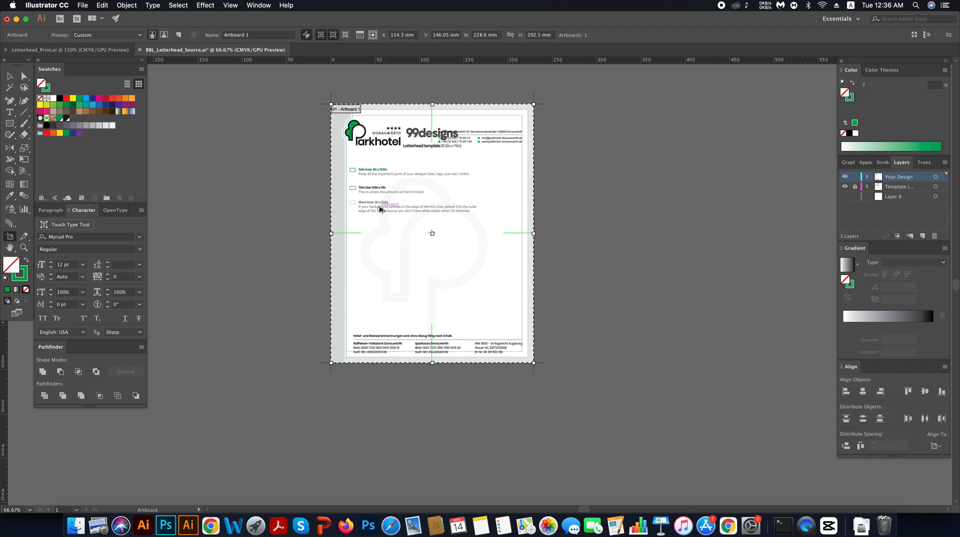
pyautogui.scroll(3, 382, 208)
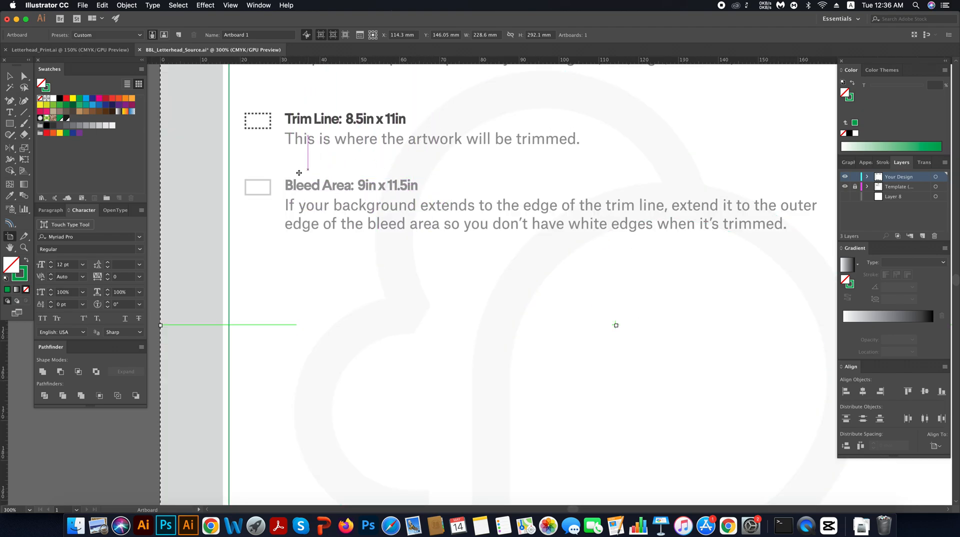
pyautogui.click(9, 75)
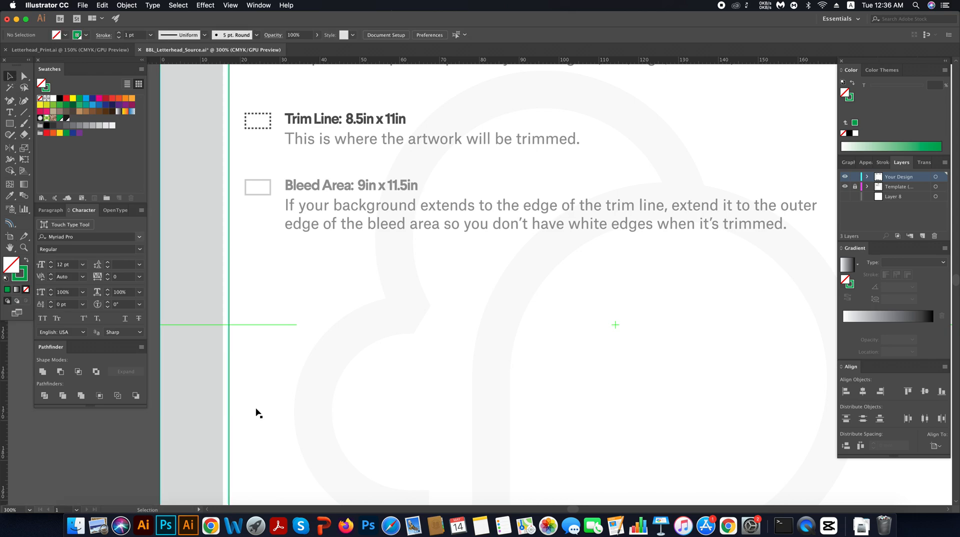
# Return to Word, resize the header picture to 9" wide by 11.5" high, and close header editing.
pyautogui.click(245, 524)
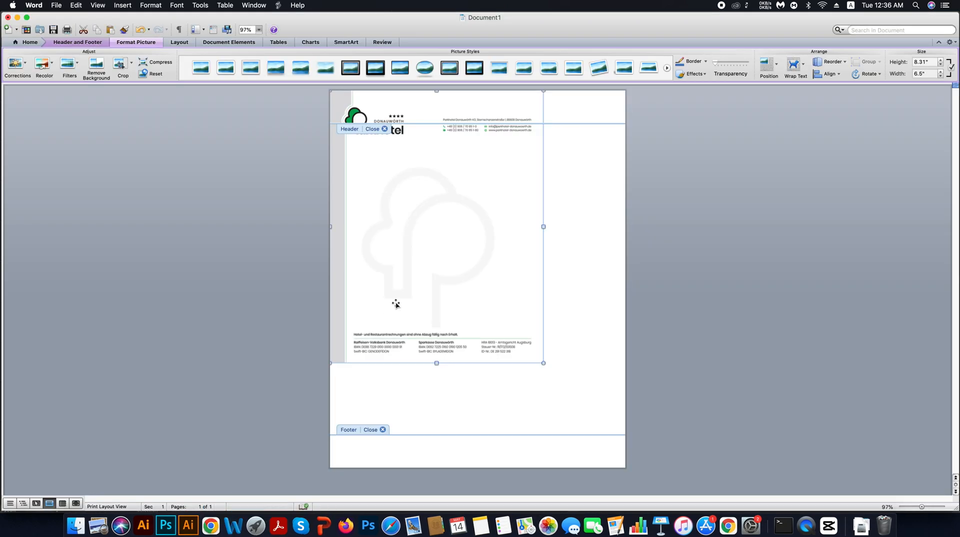
pyautogui.click(922, 76)
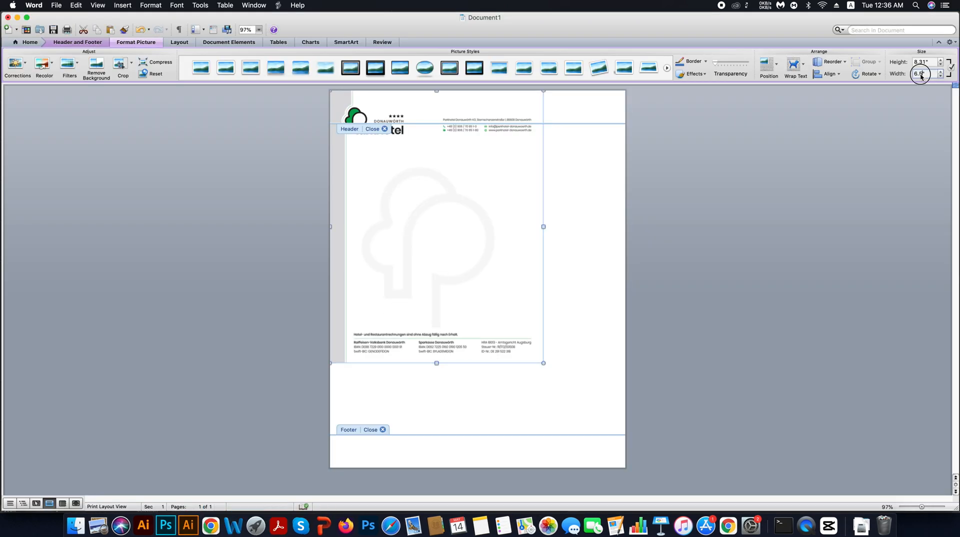
pyautogui.write('9')
pyautogui.click(929, 63)
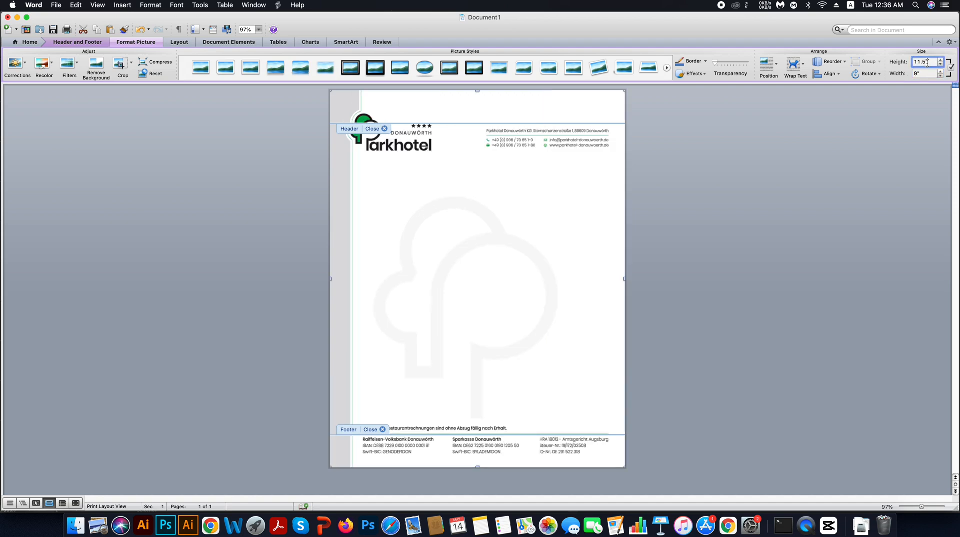
pyautogui.click(384, 129)
pyautogui.click(385, 128)
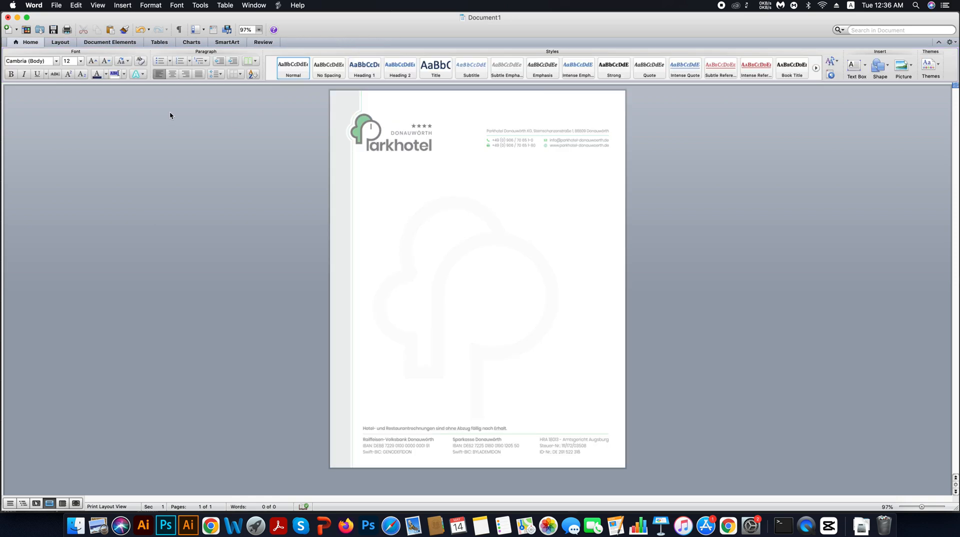
# Adjust the left, top and bottom page margins so body text stays clear of the side stripe, logo and footer details.
pyautogui.moveTo(365, 85)
pyautogui.moveTo(367, 88); pyautogui.dragTo(362, 86)
pyautogui.moveTo(6, 149)
pyautogui.moveTo(7, 128); pyautogui.dragTo(13, 164)
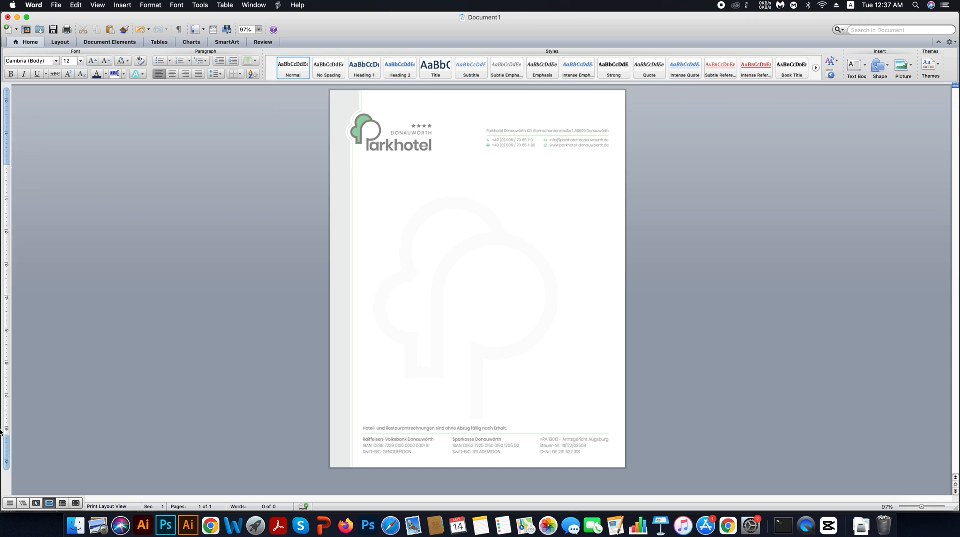
pyautogui.moveTo(7, 433); pyautogui.dragTo(7, 419)
# Set the font size to 36 and write "Done" on the first line of the page body.
pyautogui.click(81, 61)
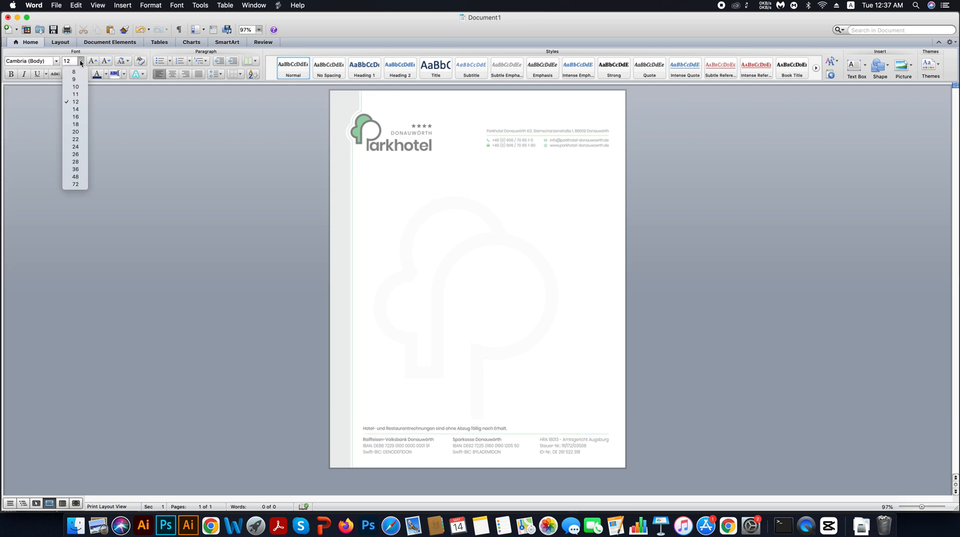
pyautogui.click(78, 163)
pyautogui.click(81, 61)
pyautogui.click(75, 170)
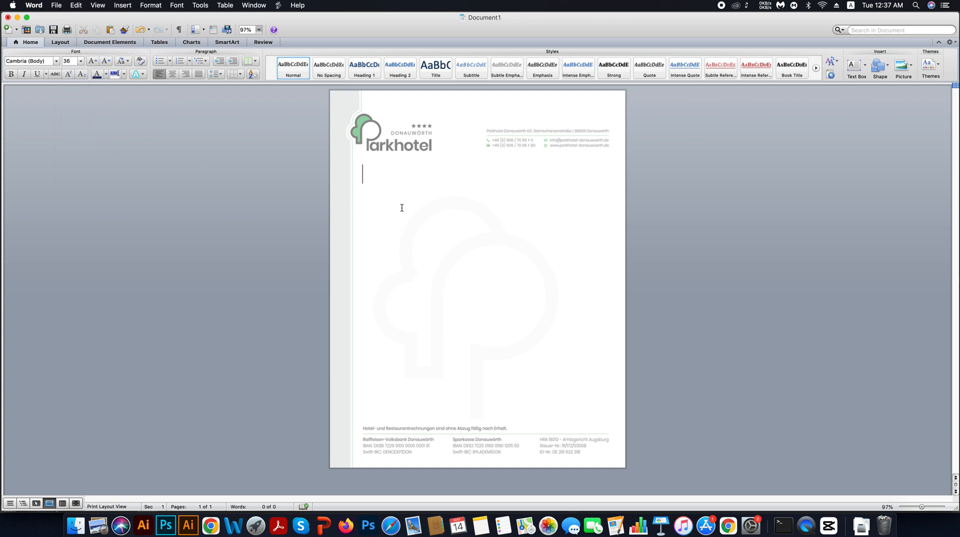
pyautogui.write('Done')
# Check the letterhead's print preview and the available PDF output options, then leave without printing.
pyautogui.click(56, 6)
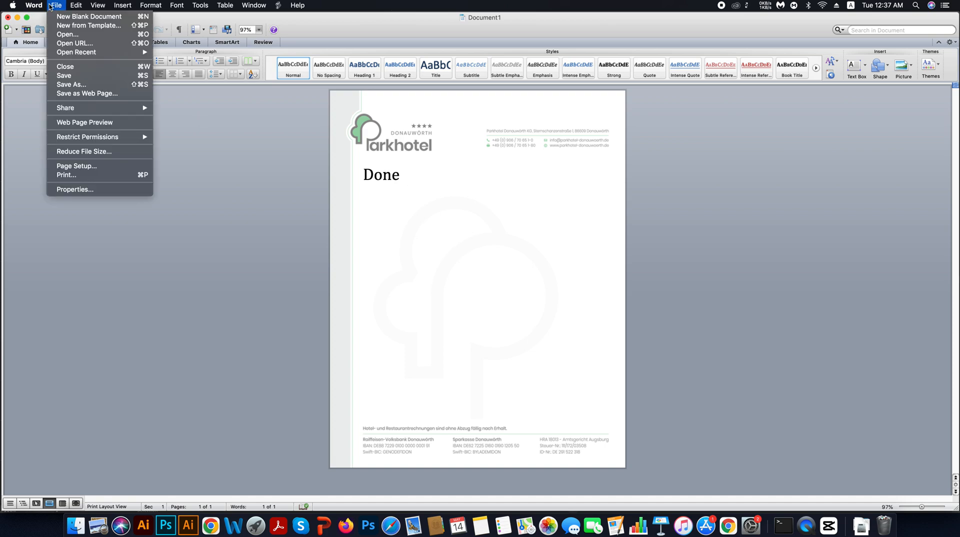
pyautogui.click(94, 176)
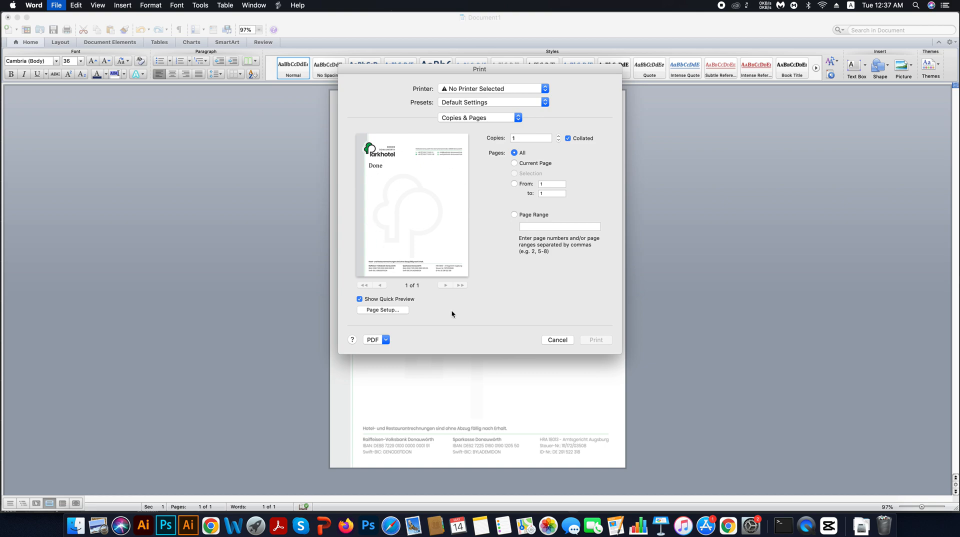
pyautogui.click(383, 342)
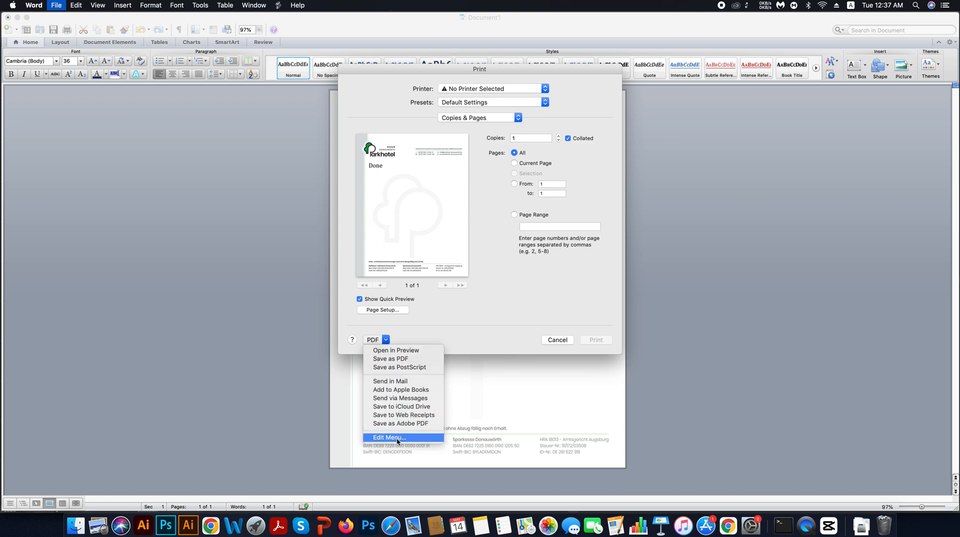
pyautogui.click(553, 314)
pyautogui.click(557, 339)
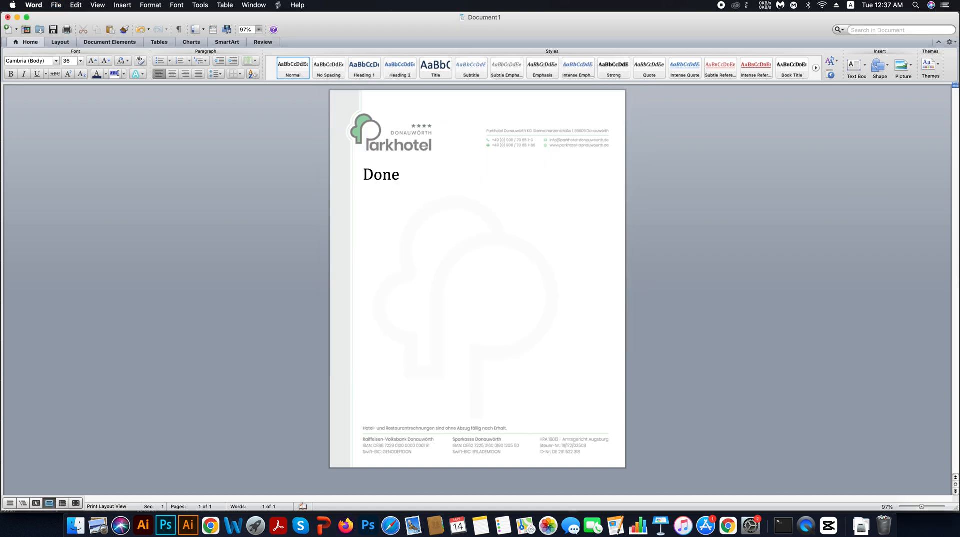
# Add the line "It's auto repeated to the next page" below "Done", leaving a blank line between them.
pyautogui.write("It's")
pyautogui.write(' auto')
pyautogui.write(' re')
pyautogui.write('peated')
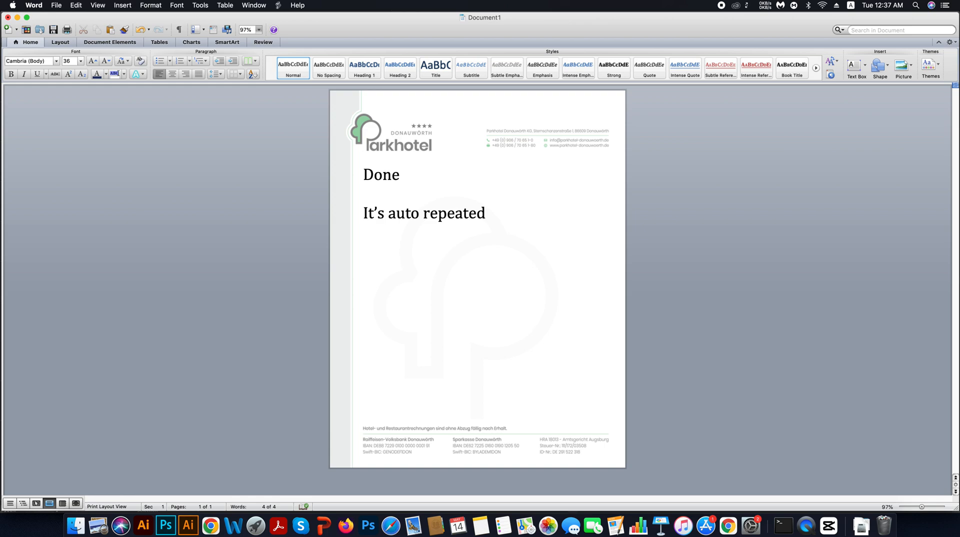
pyautogui.write(' to the next page')
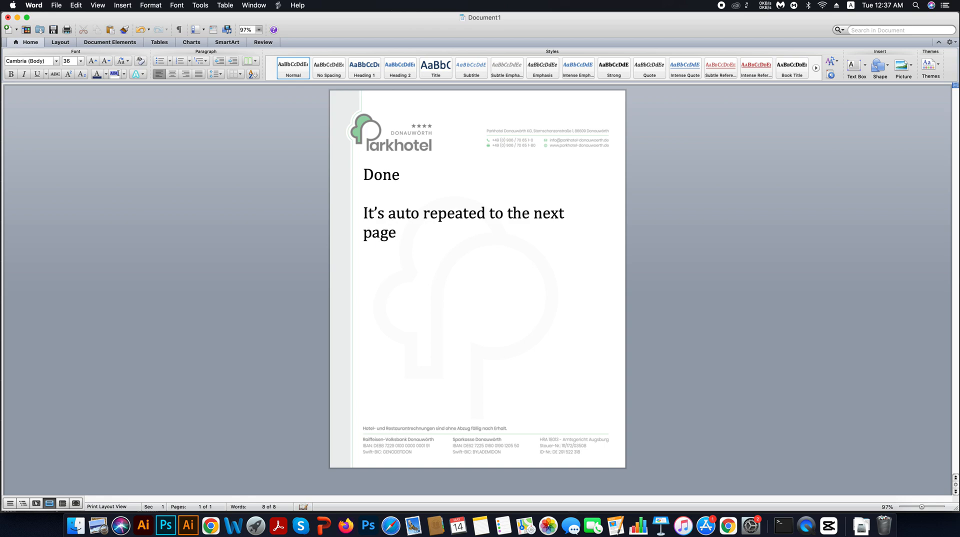
# Start a second page and write "Thanks for the watching.... :)" on it.
pyautogui.press('Return')
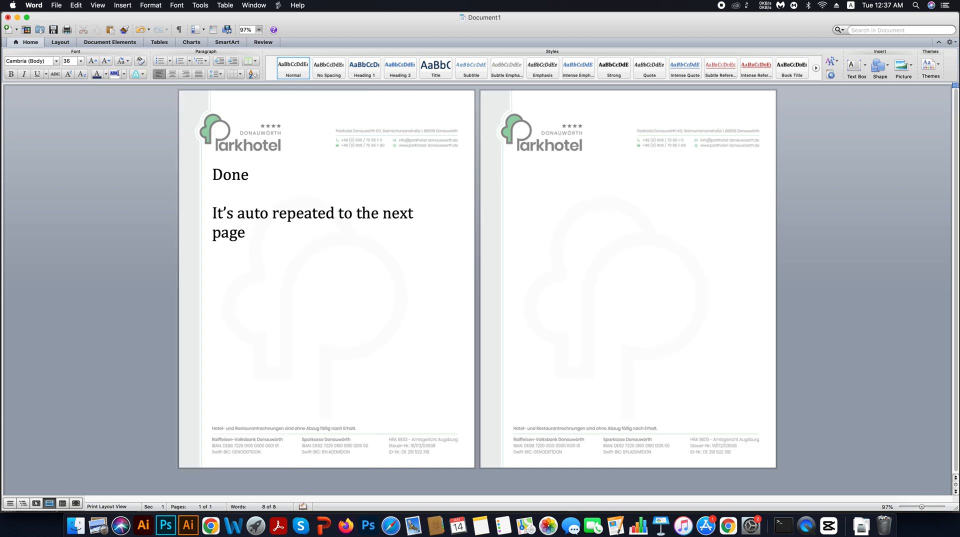
pyautogui.write('Thanks for th')
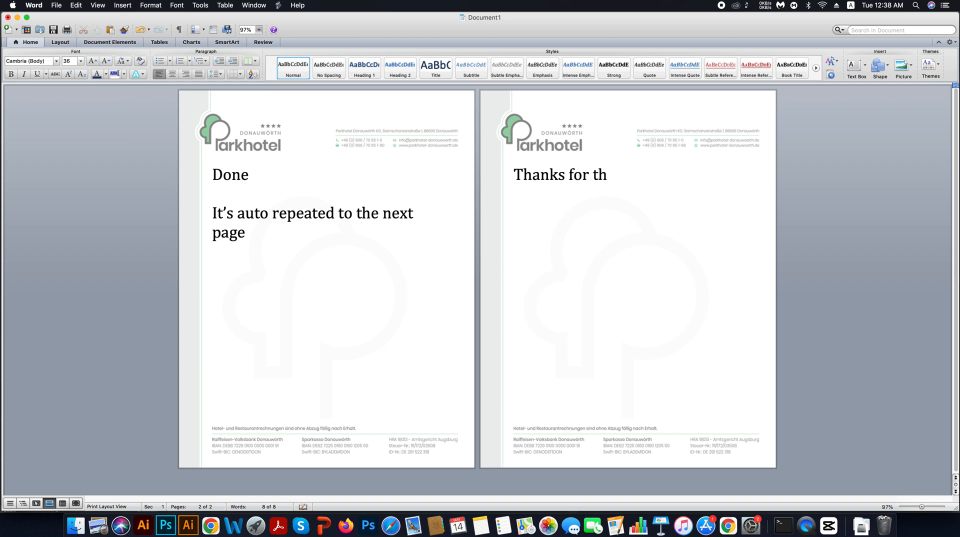
pyautogui.write('e watching')
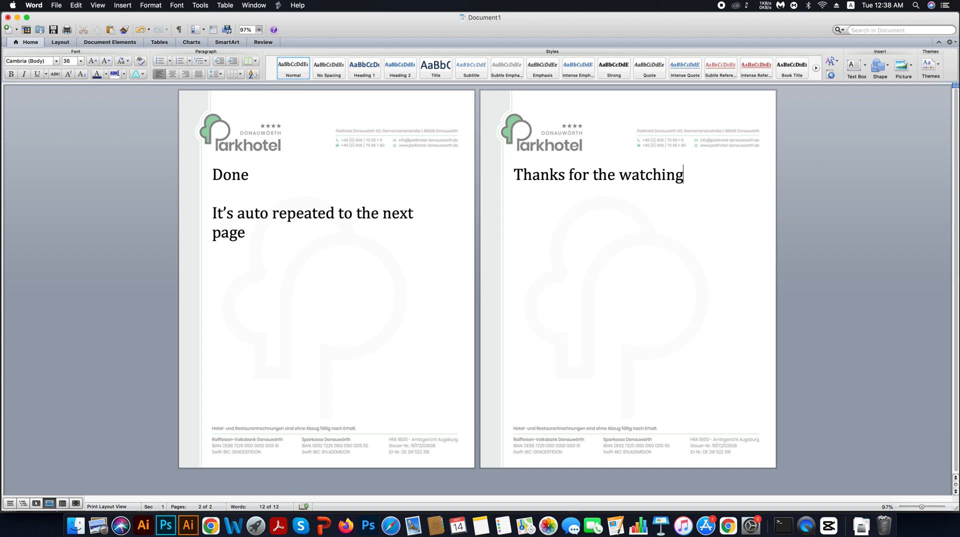
pyautogui.write('.... :)')
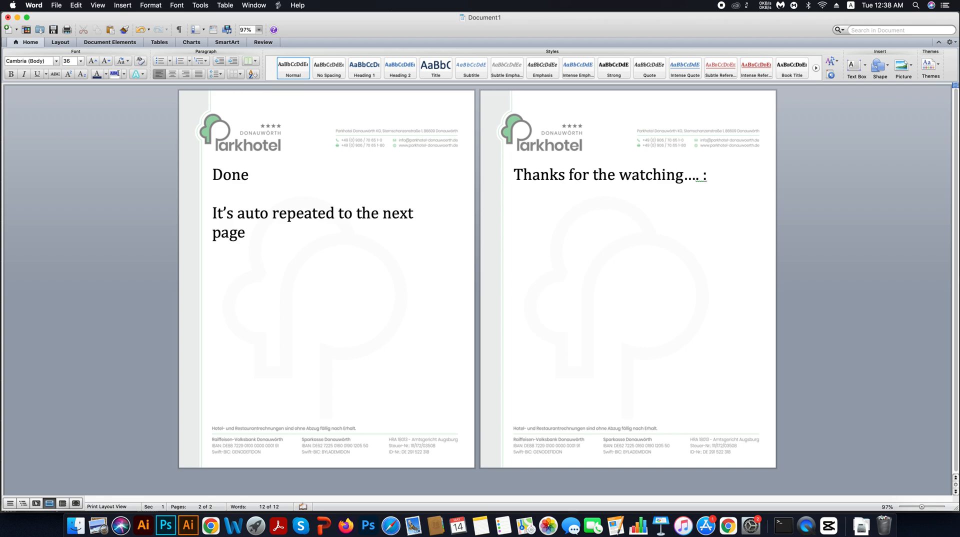